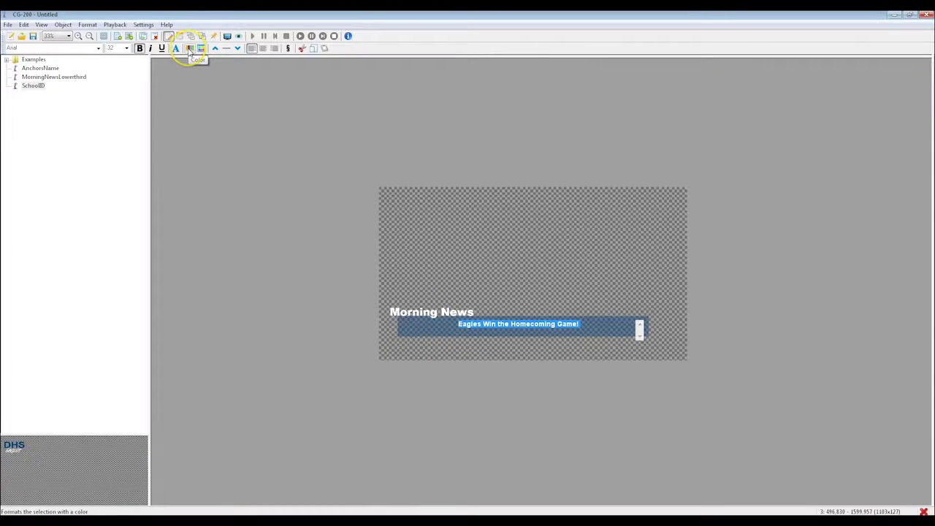
Open the colour picker for the headline text, then close the untitled page with Alt+F4
click(190, 48)
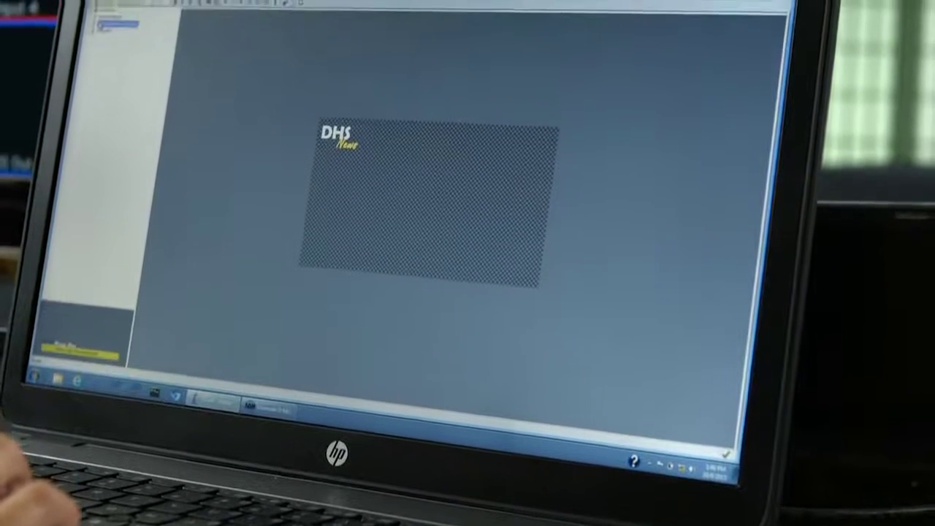
key(alt+F4)
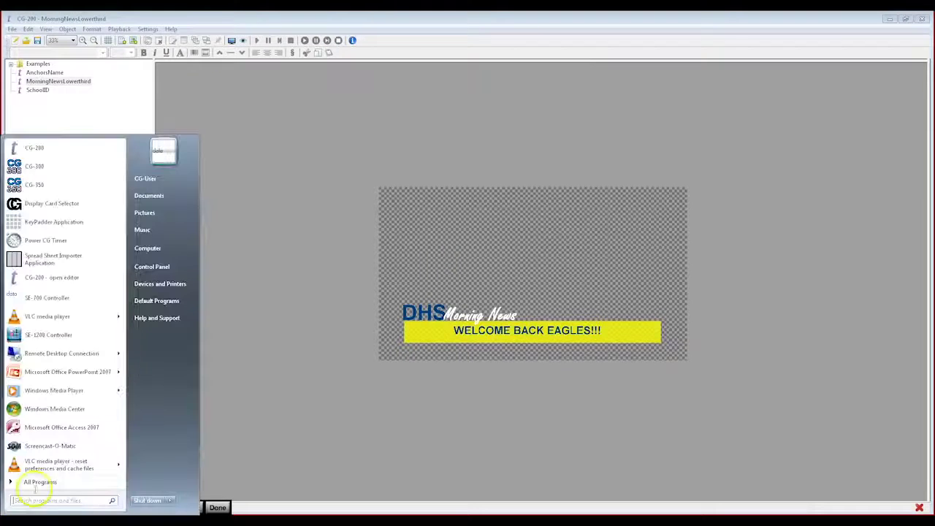
Set Multiple displays to Extend these displays, keep the change, and minimize Control Panel
click(153, 265)
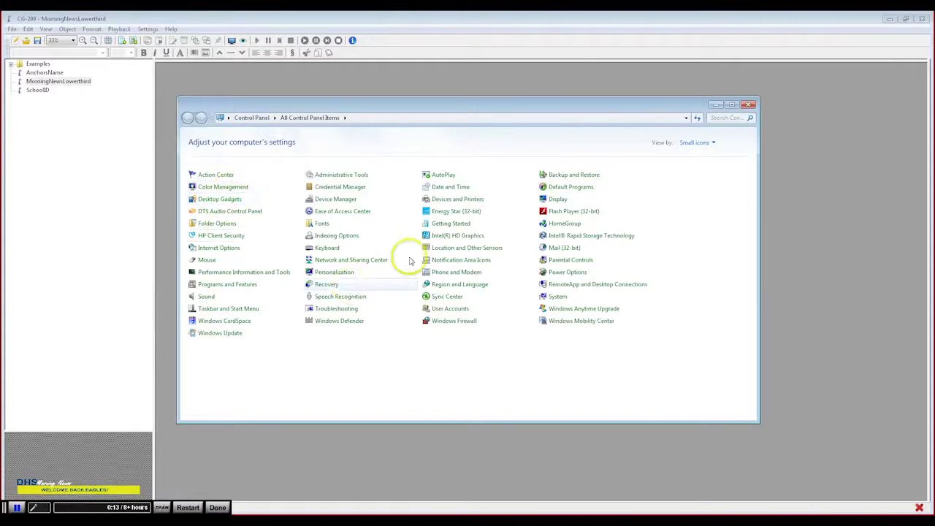
click(553, 200)
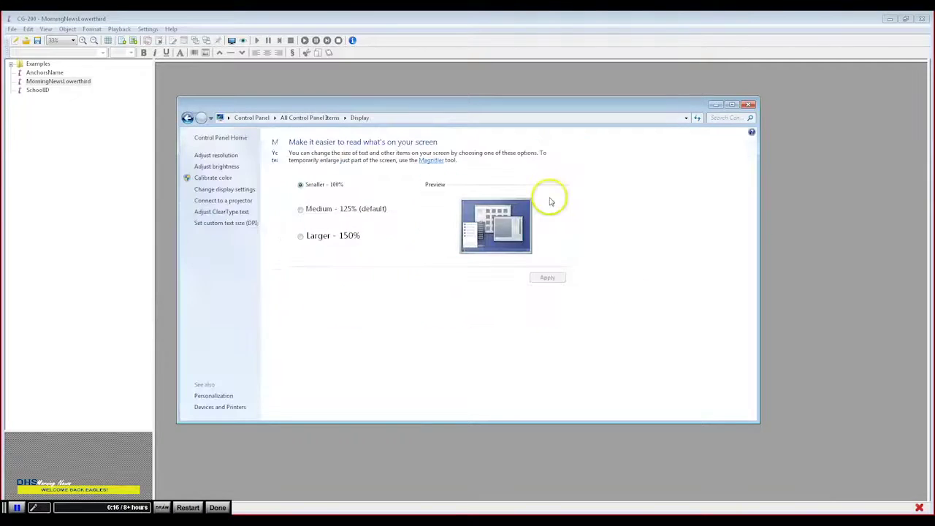
click(230, 157)
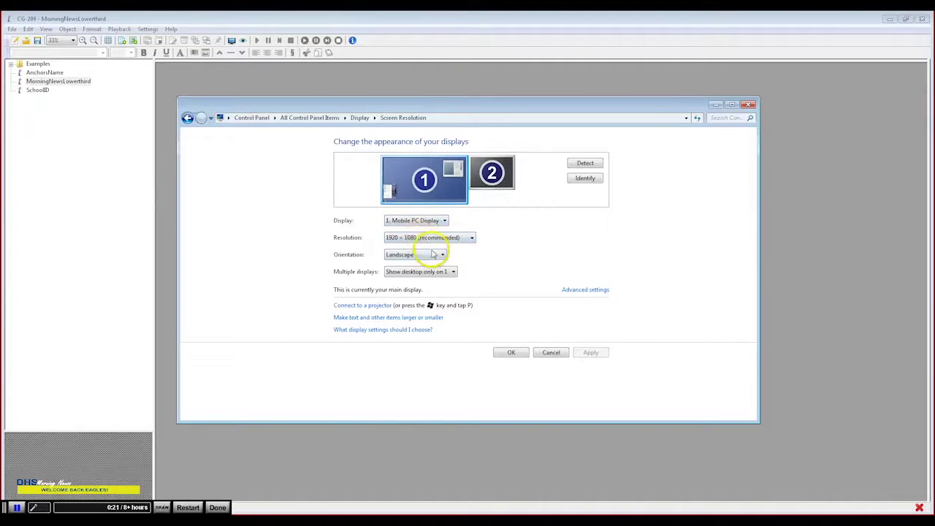
click(439, 272)
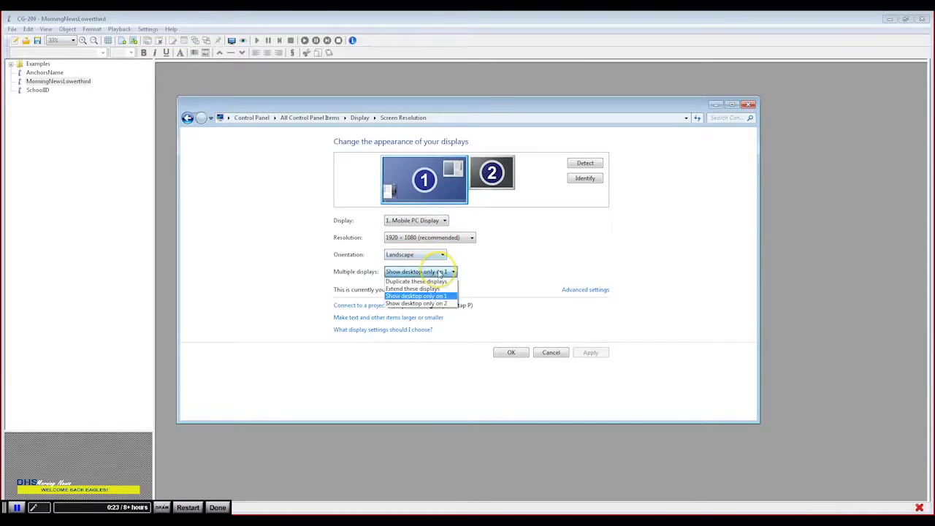
click(413, 289)
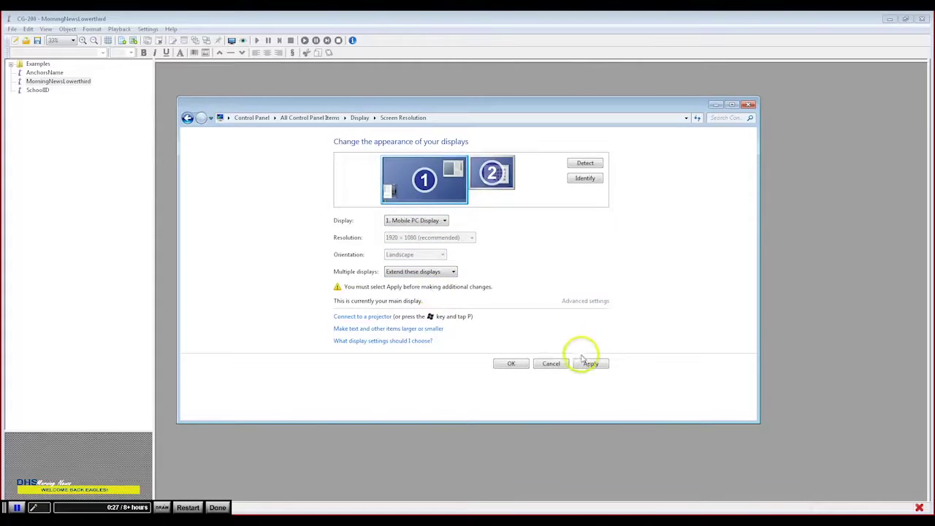
click(589, 364)
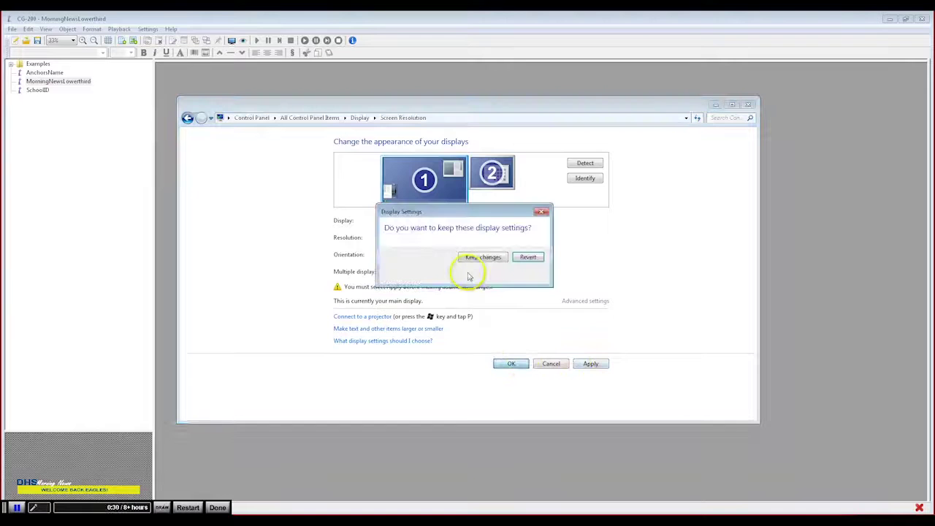
click(479, 260)
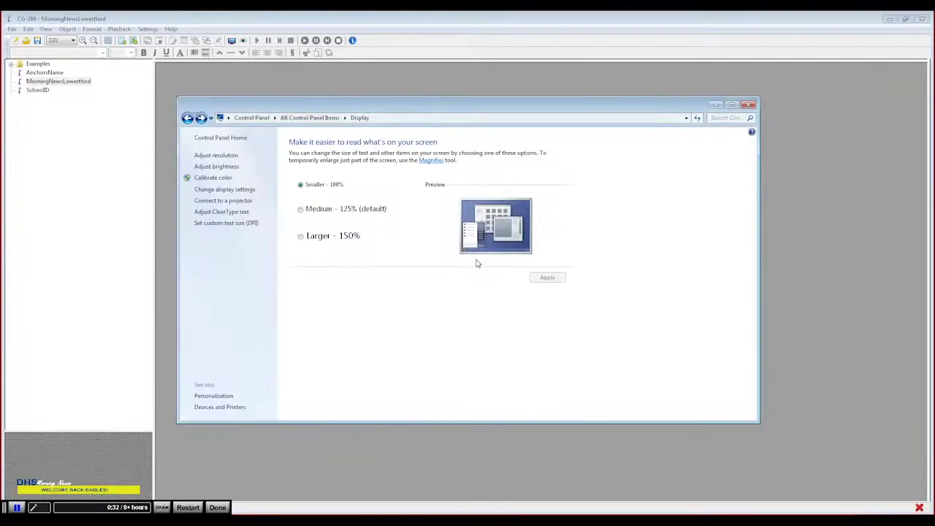
click(716, 104)
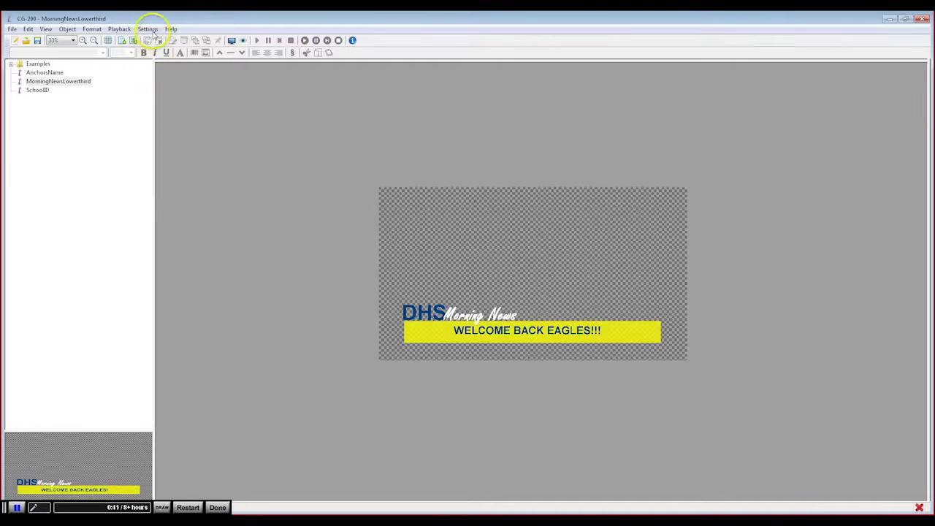
Start the initial setup wizard, saving the MorningNewsLowerthird page first
click(148, 30)
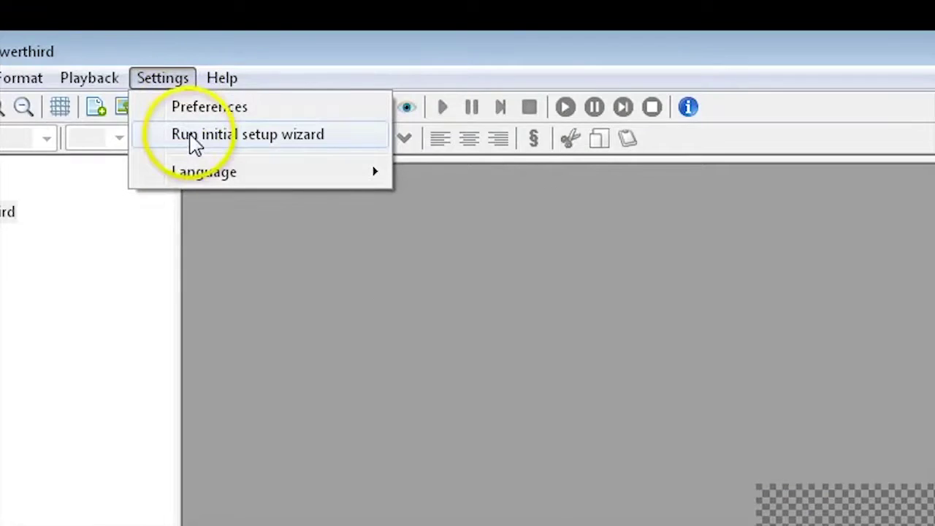
click(195, 144)
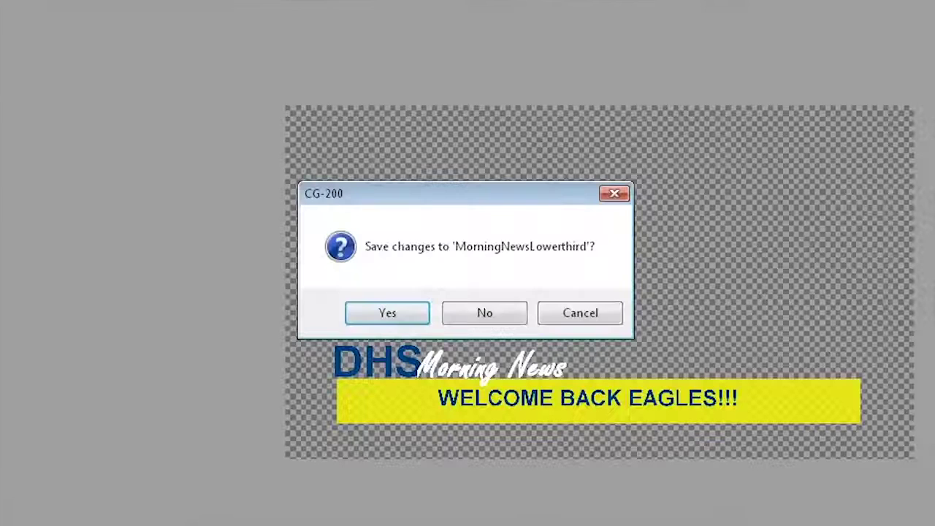
click(392, 314)
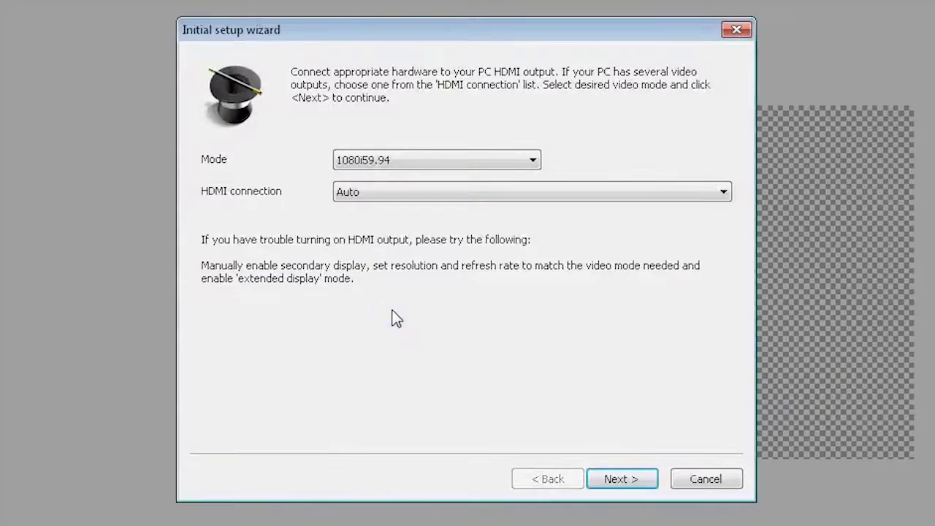
click(415, 172)
click(519, 125)
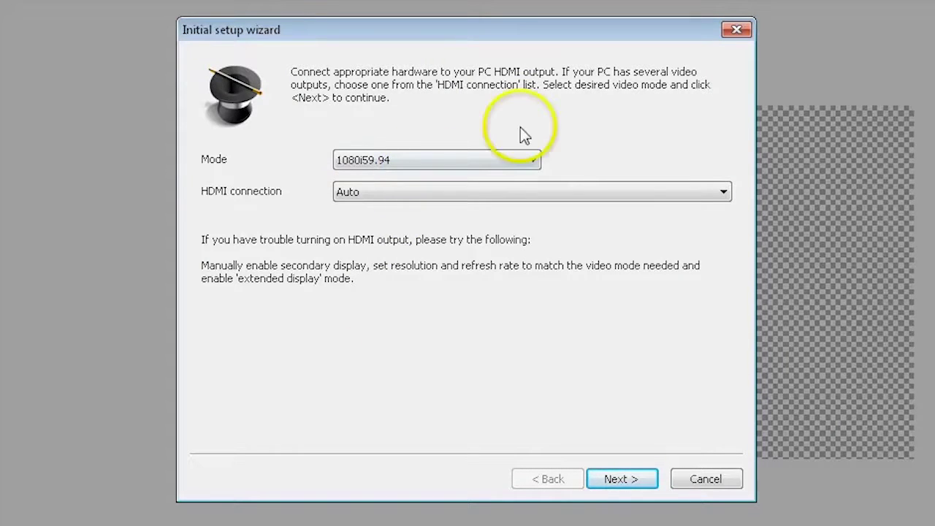
click(559, 177)
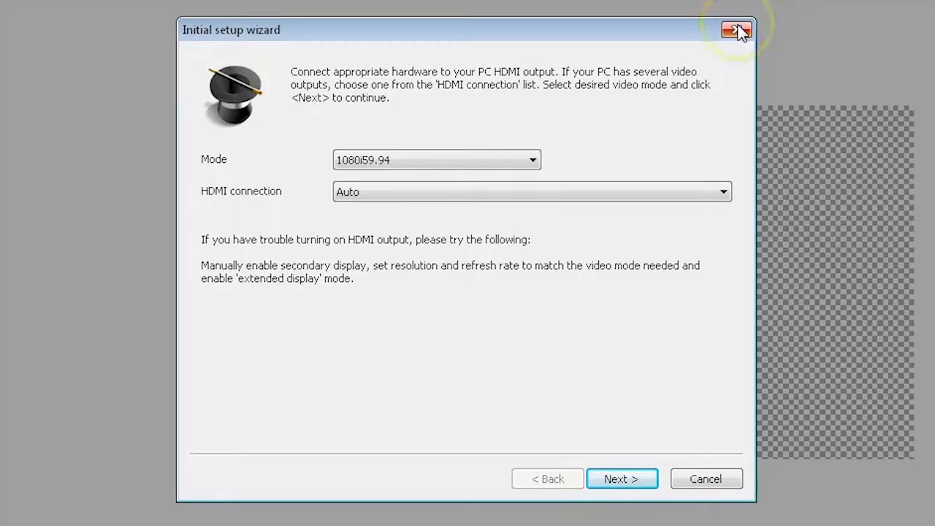
Keep the 1080i59.94 video mode and activate HDMI output
click(445, 160)
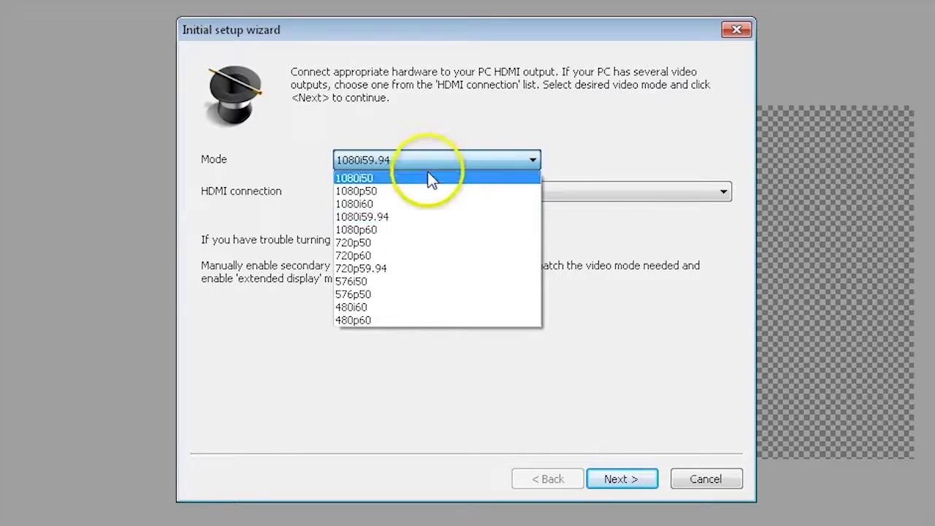
click(442, 159)
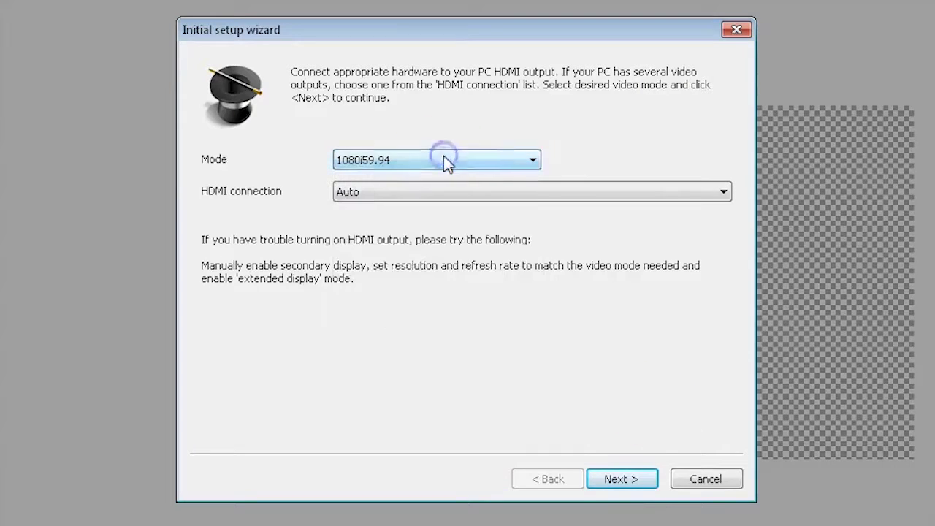
click(630, 480)
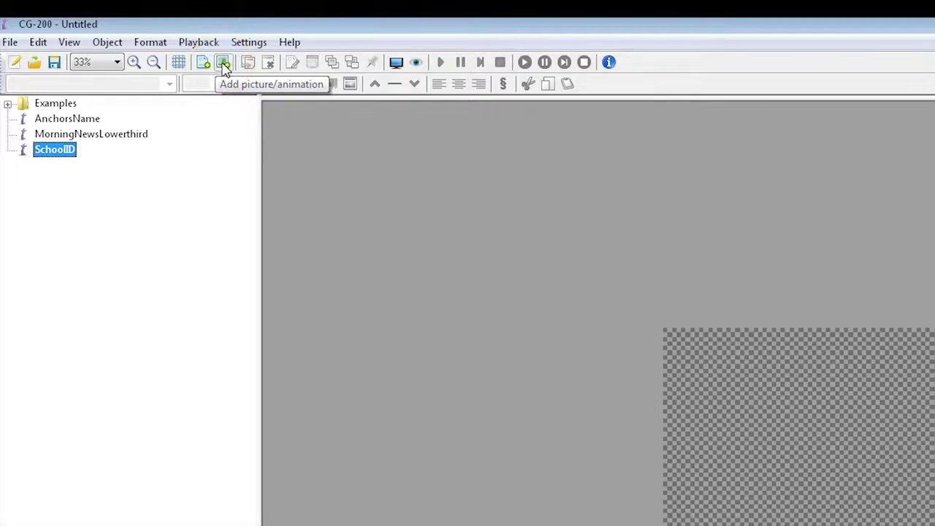
Insert the HighSchoolQuad picture from Libraries > Pictures onto the page
click(224, 65)
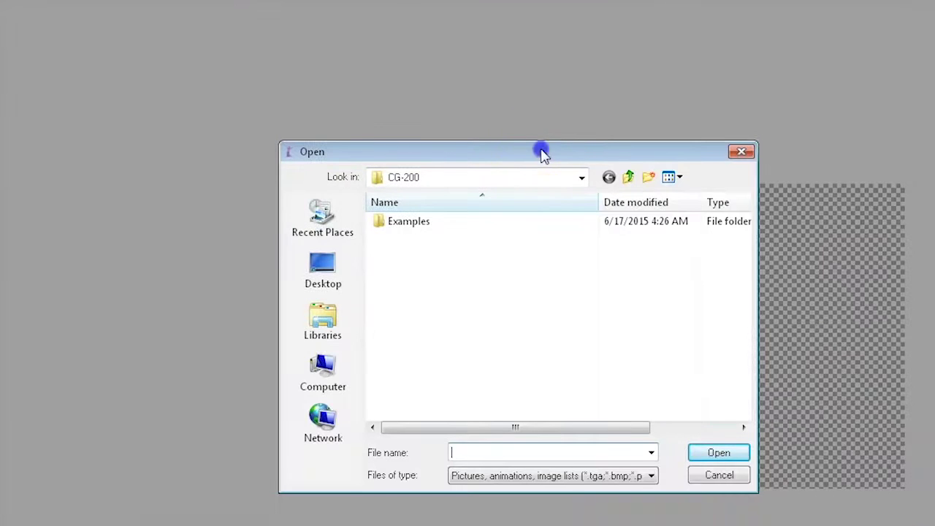
drag(842, 295, 816, 251)
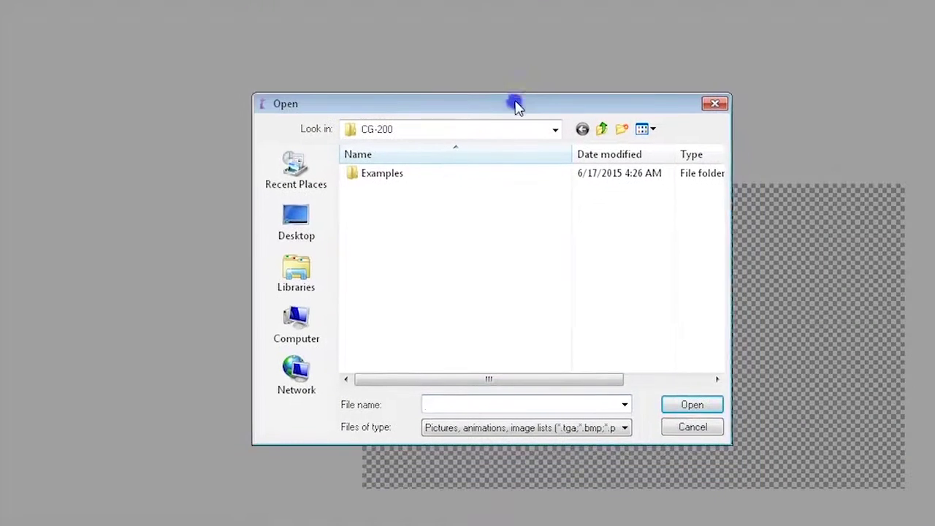
drag(515, 107, 517, 106)
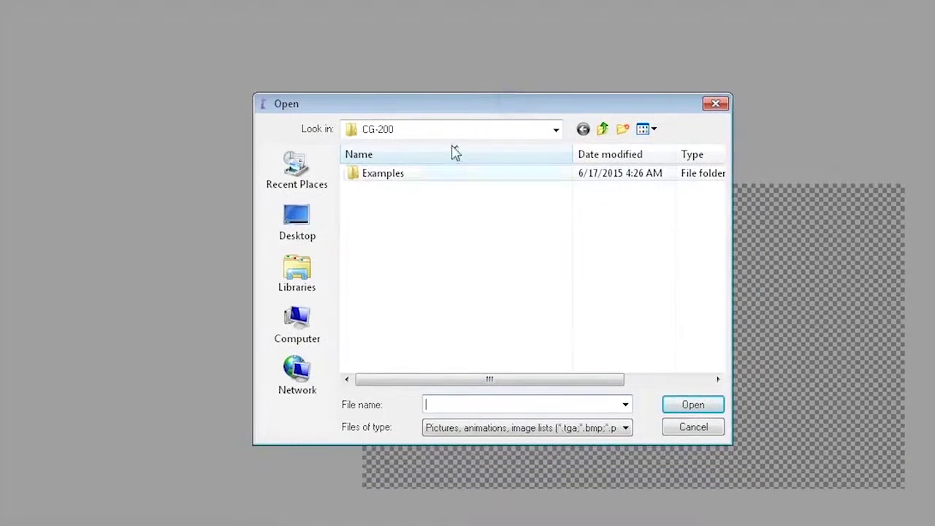
click(313, 220)
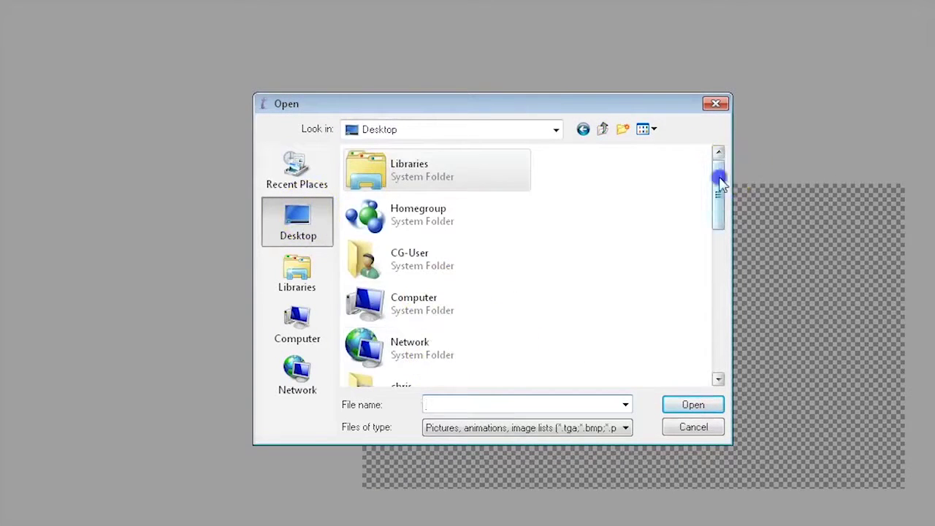
drag(721, 184, 720, 236)
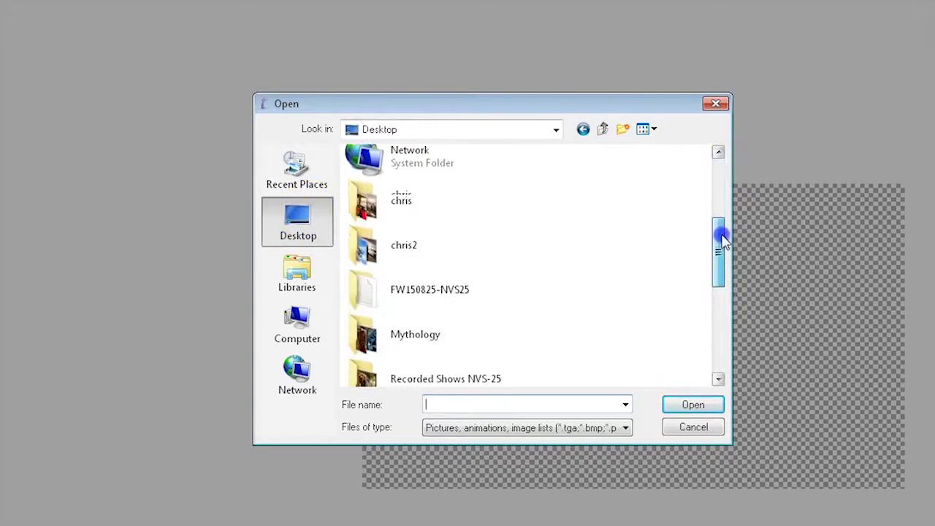
click(325, 286)
double_click(411, 222)
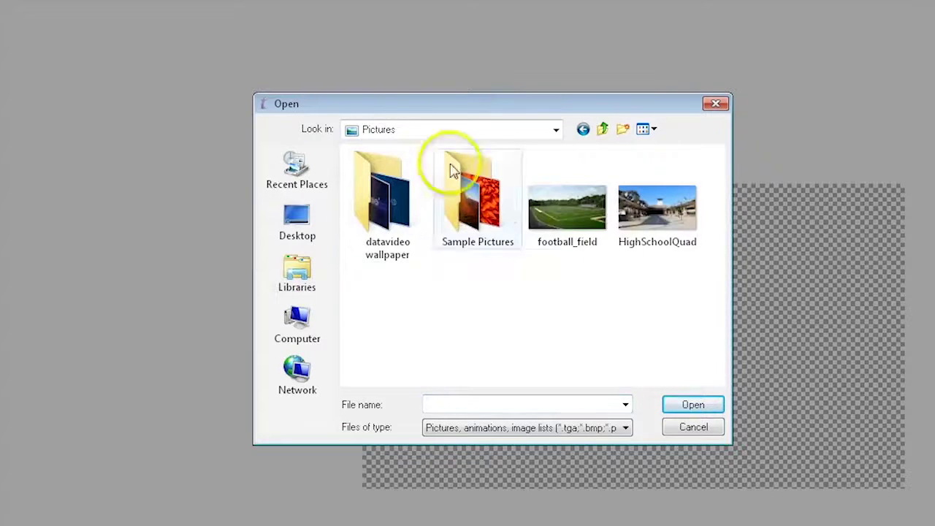
click(659, 212)
click(691, 406)
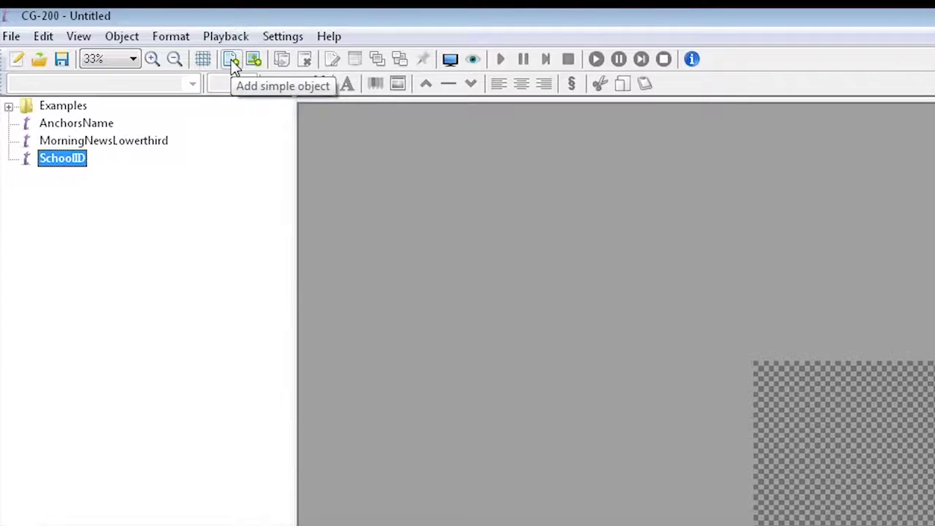
Add a new box at the page's top-left and stretch it into a wide bar
click(232, 62)
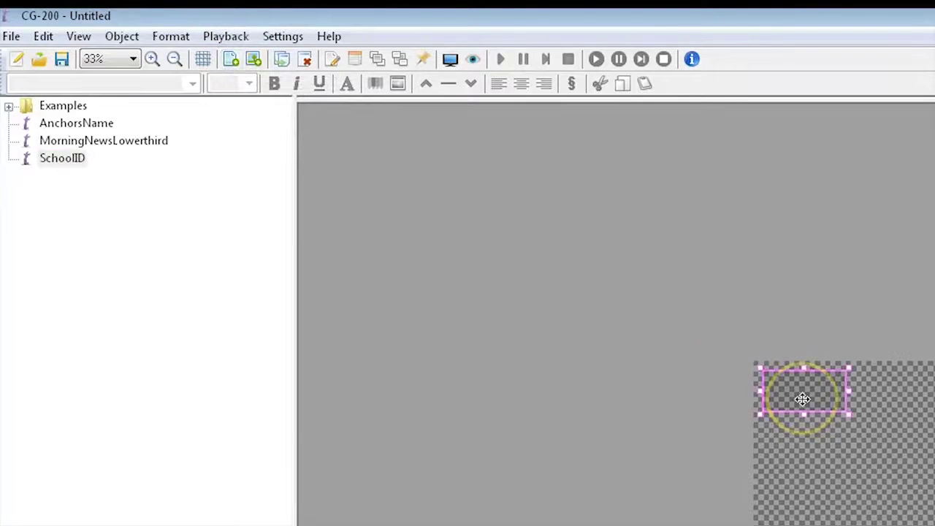
drag(802, 399, 802, 428)
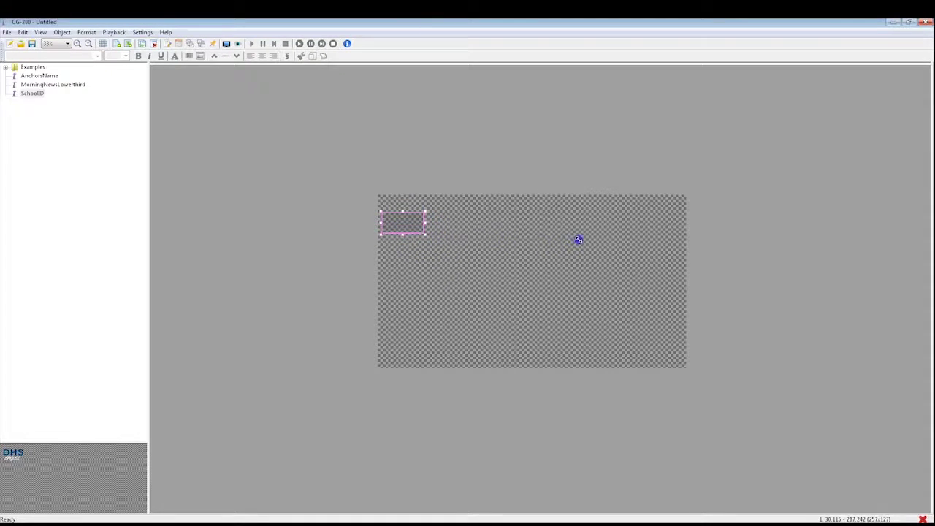
drag(578, 240, 599, 241)
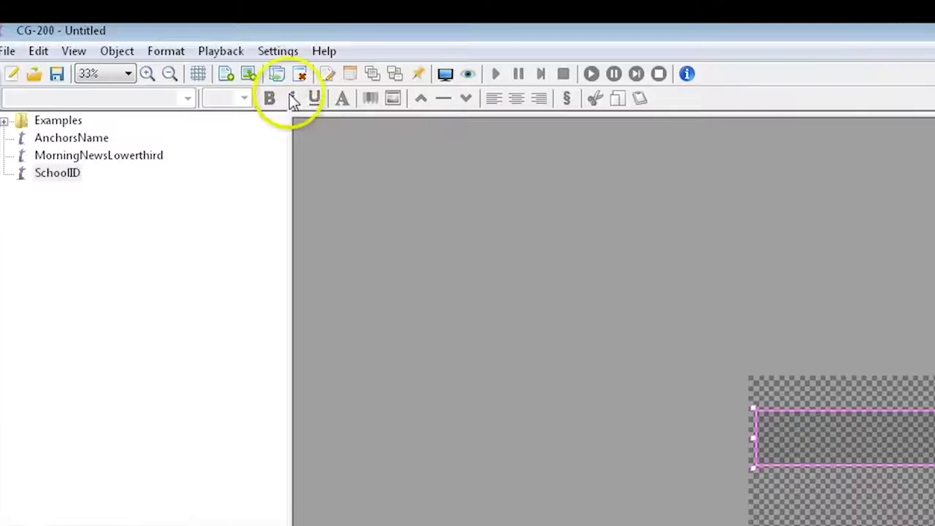
Set the Morning News title text to Arial Black at size 50
click(329, 77)
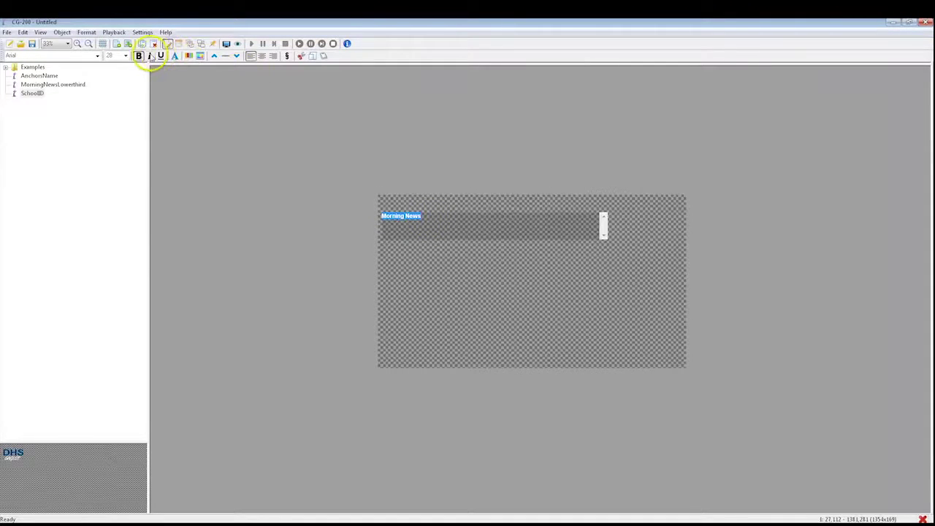
click(97, 56)
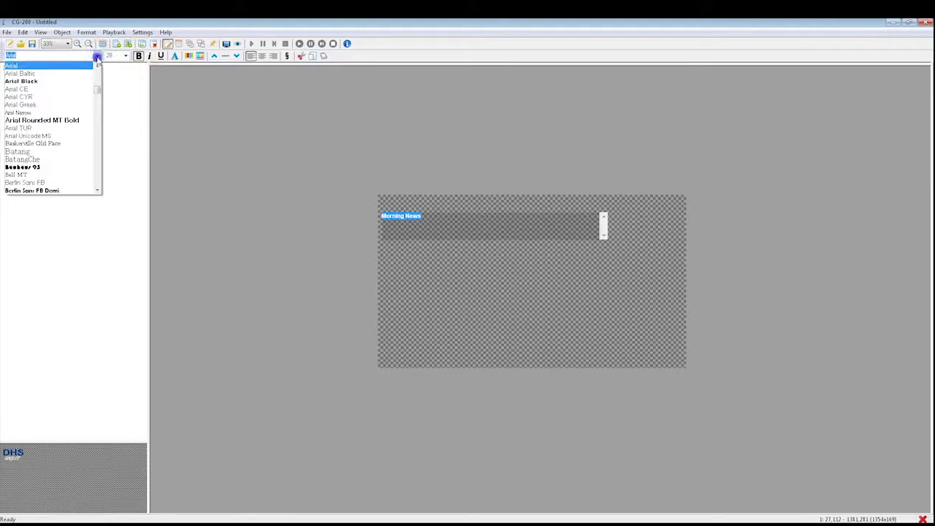
click(70, 81)
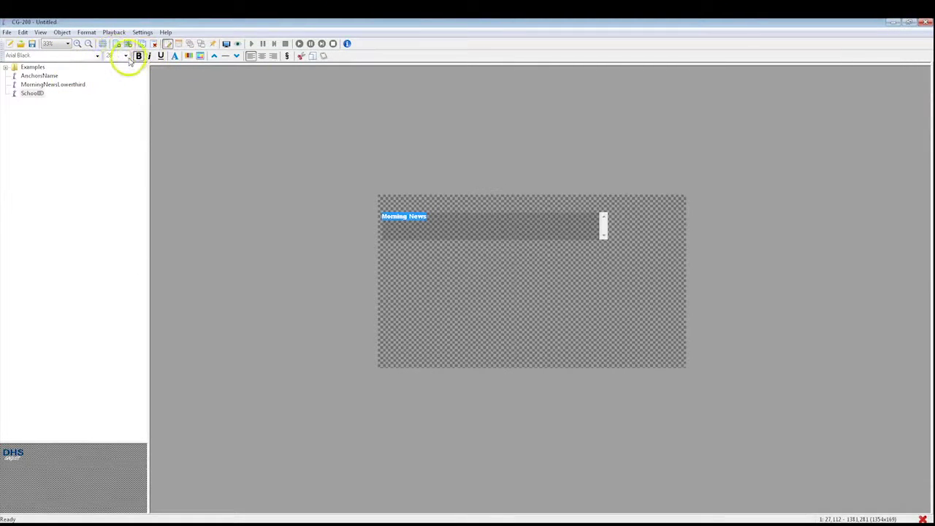
click(126, 55)
click(117, 121)
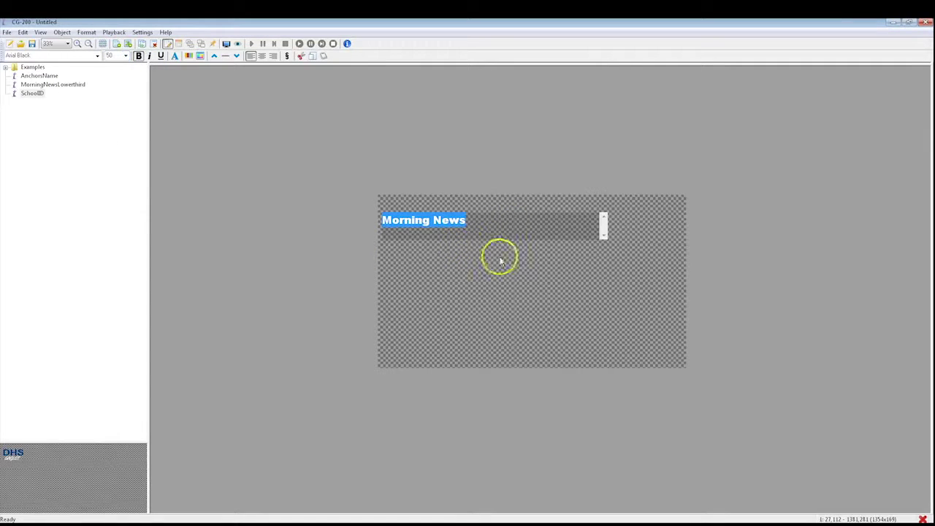
click(482, 225)
right_click(487, 227)
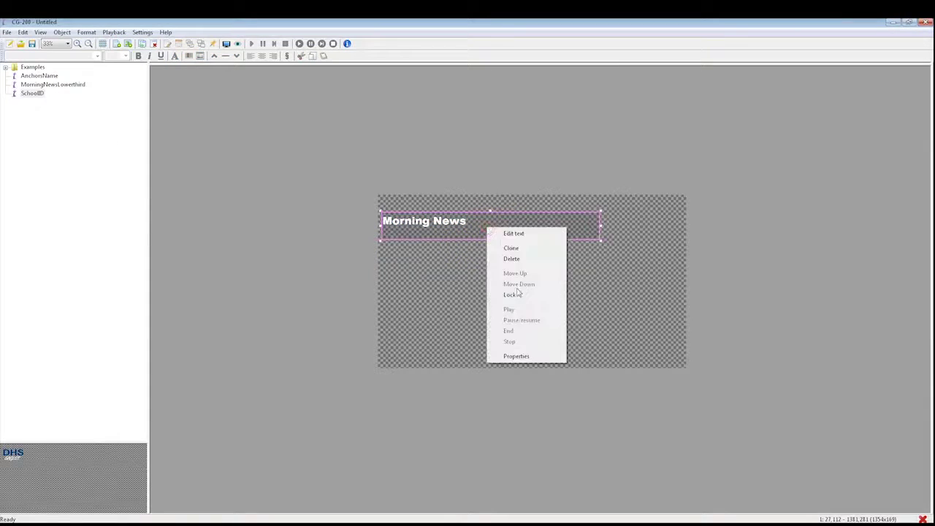
Set the title's Background Transparency to 100% in its properties and close the dialog
click(516, 355)
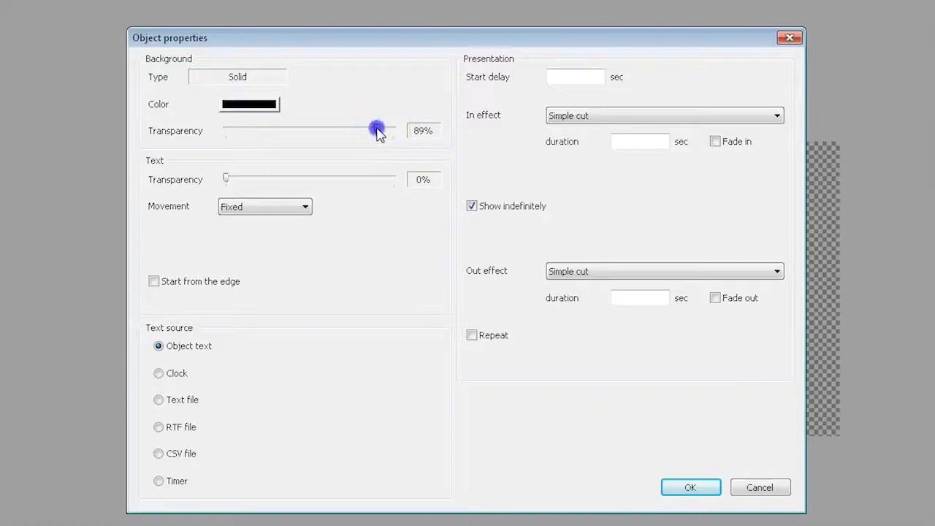
drag(377, 131, 424, 136)
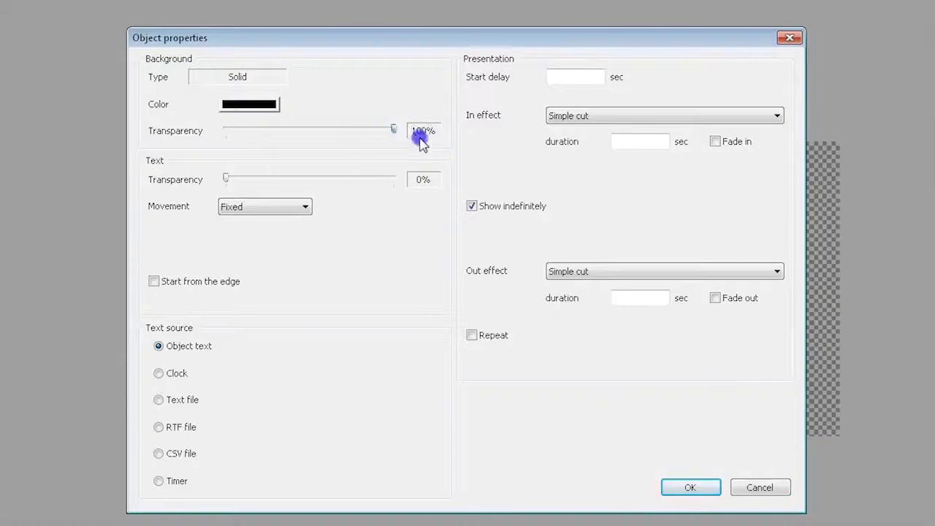
click(306, 208)
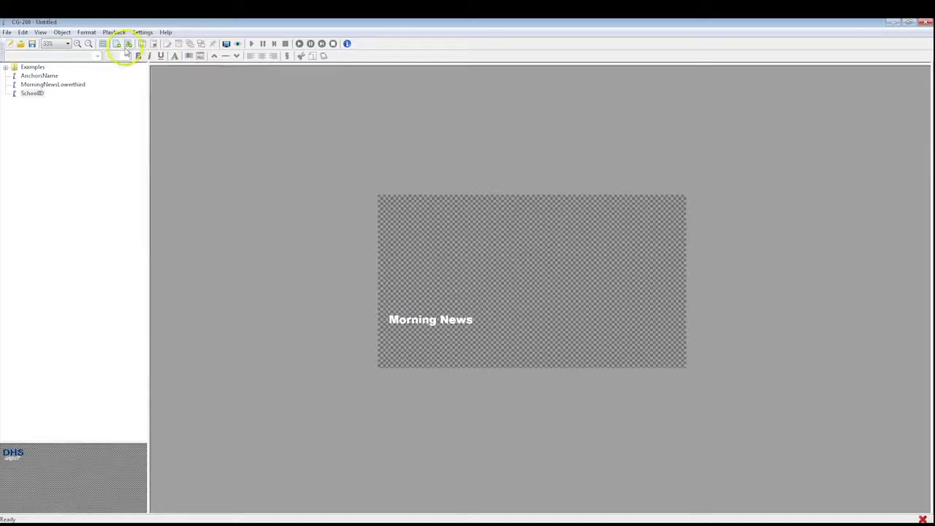
Add a second box directly beneath Morning News and widen it into a long bar
click(128, 44)
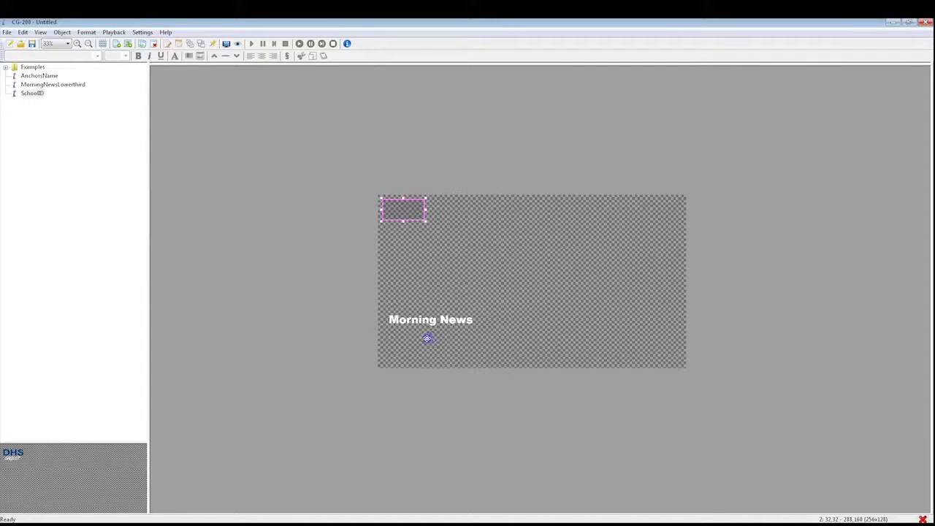
drag(426, 338, 445, 342)
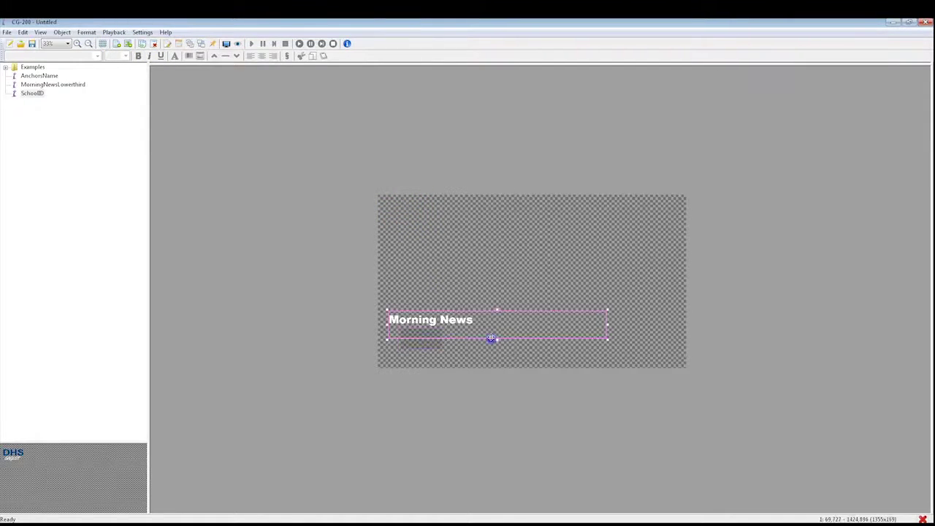
click(431, 347)
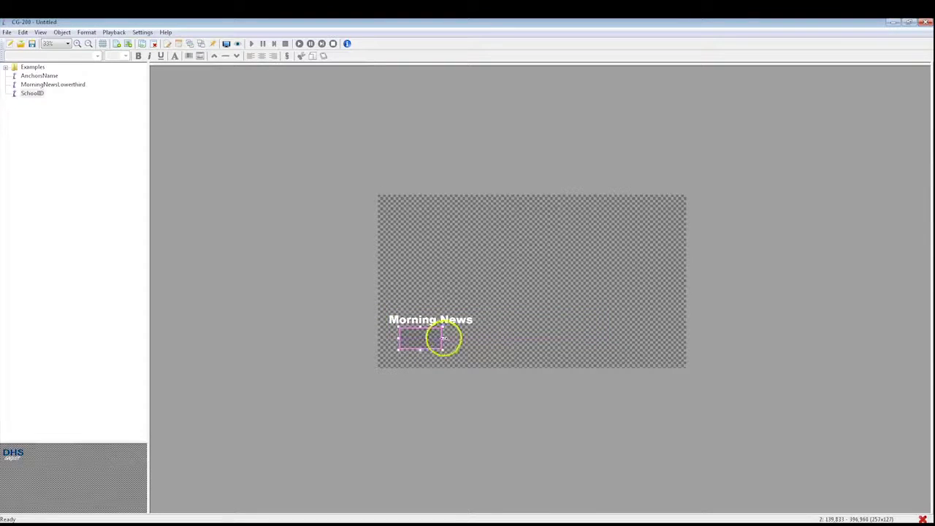
drag(632, 340, 634, 344)
click(615, 344)
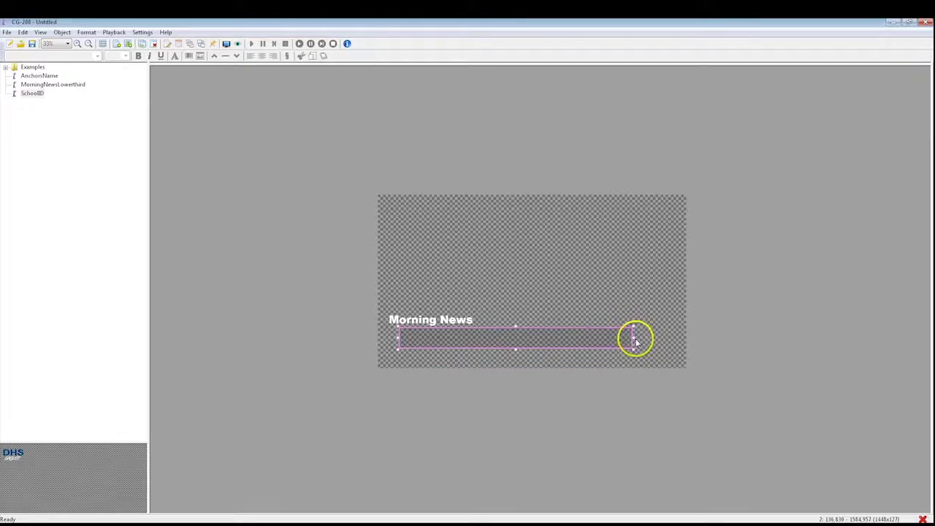
drag(634, 340, 653, 341)
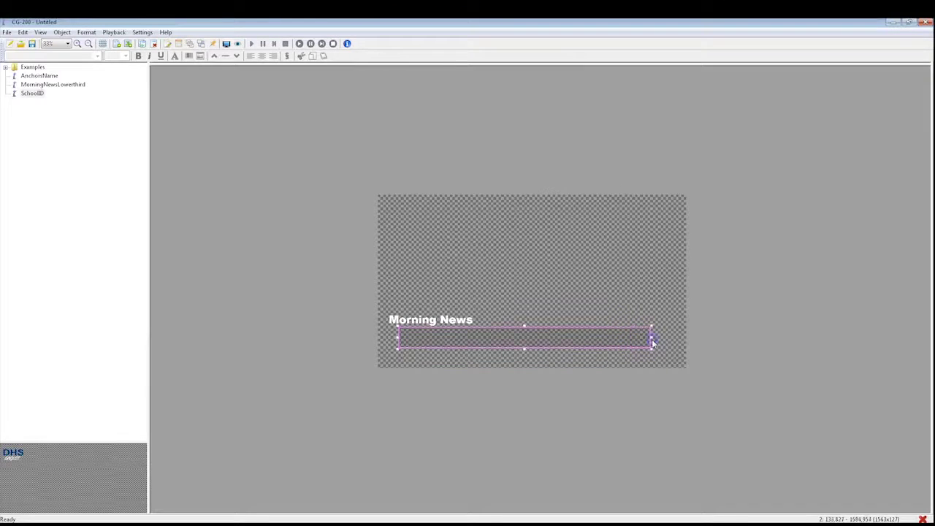
right_click(498, 336)
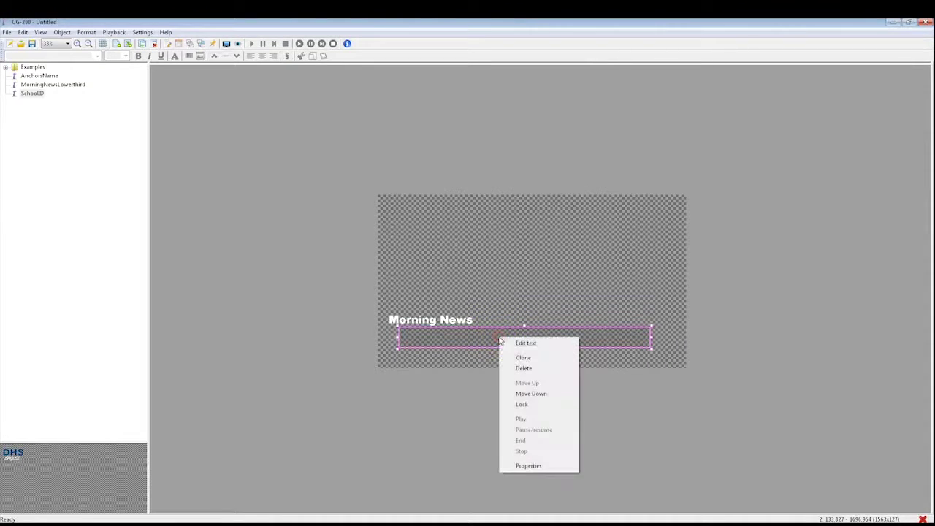
Give the bar a dark blue background colour and add a new box over it
click(559, 465)
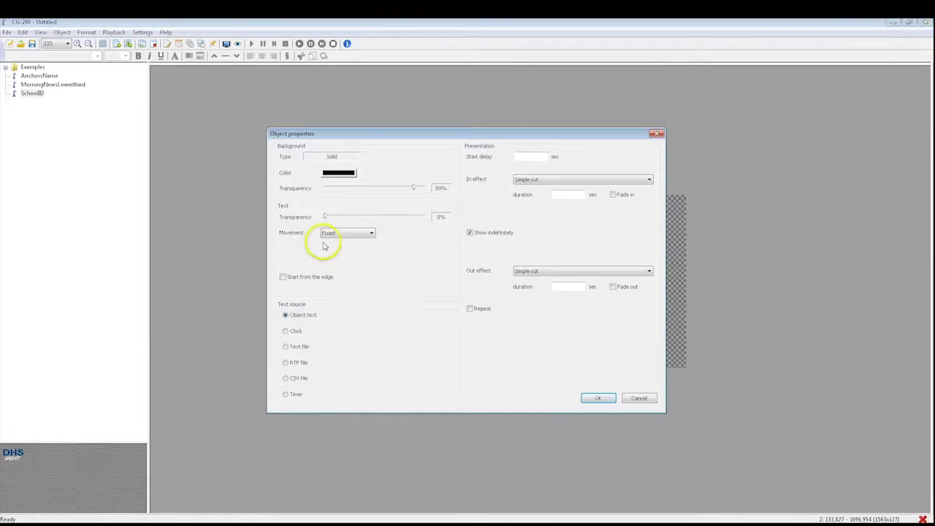
click(329, 174)
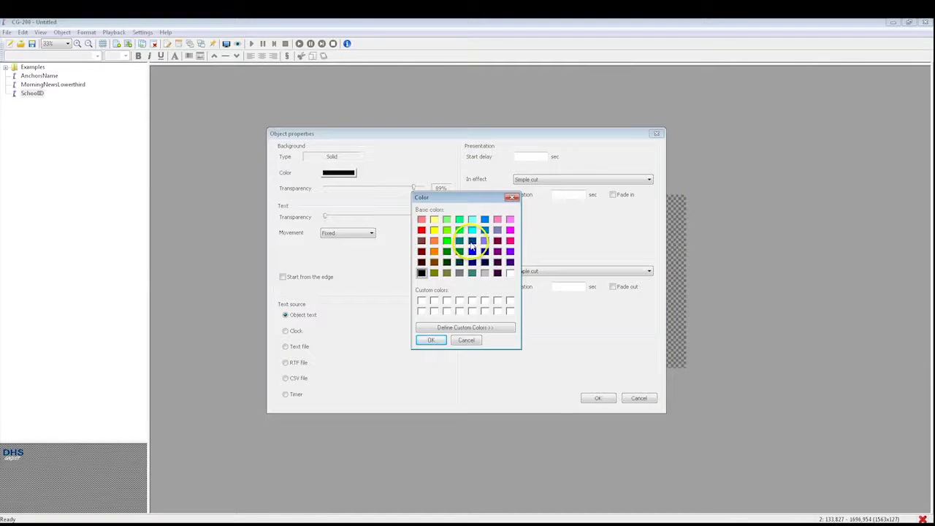
click(471, 242)
click(432, 343)
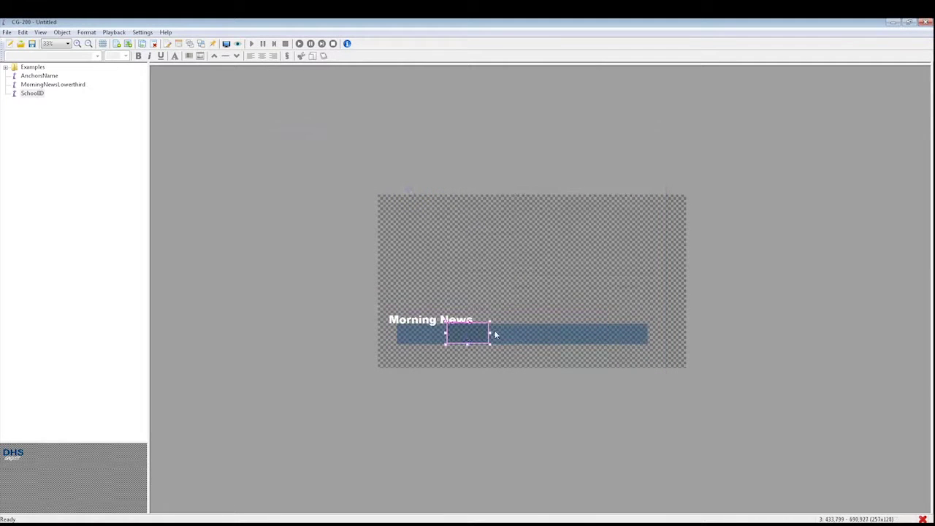
click(489, 333)
Type 'Eagles Win the Homecoming Game!' in the box on the bar and colour it yellow
drag(616, 339, 616, 338)
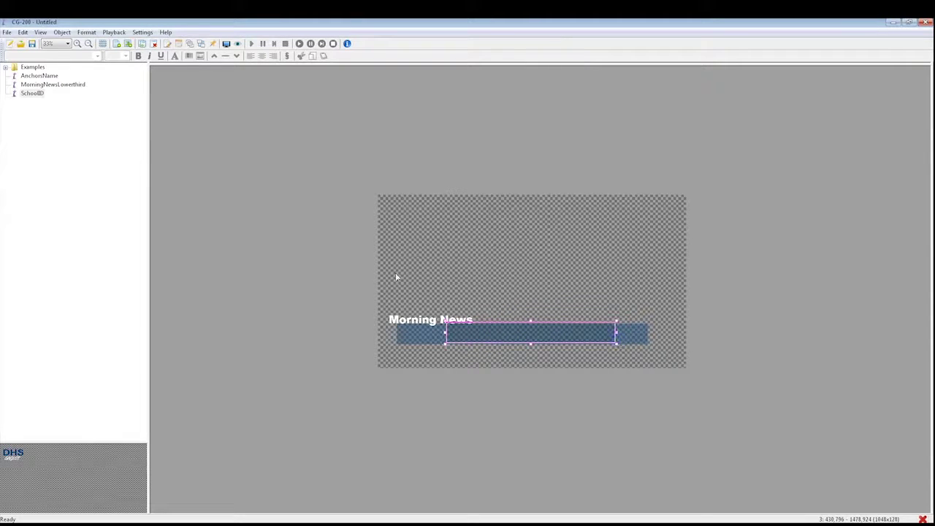
click(168, 43)
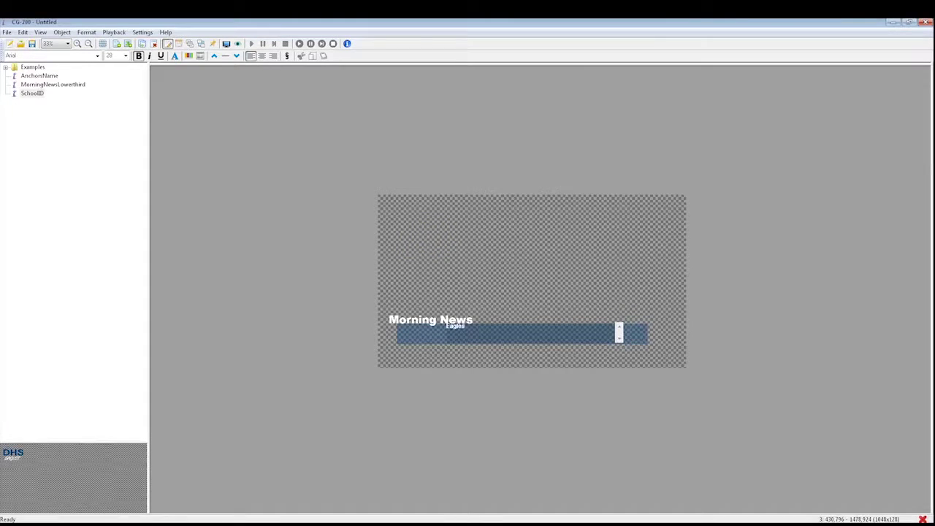
text(Eagles Win the Homecoming Game!)
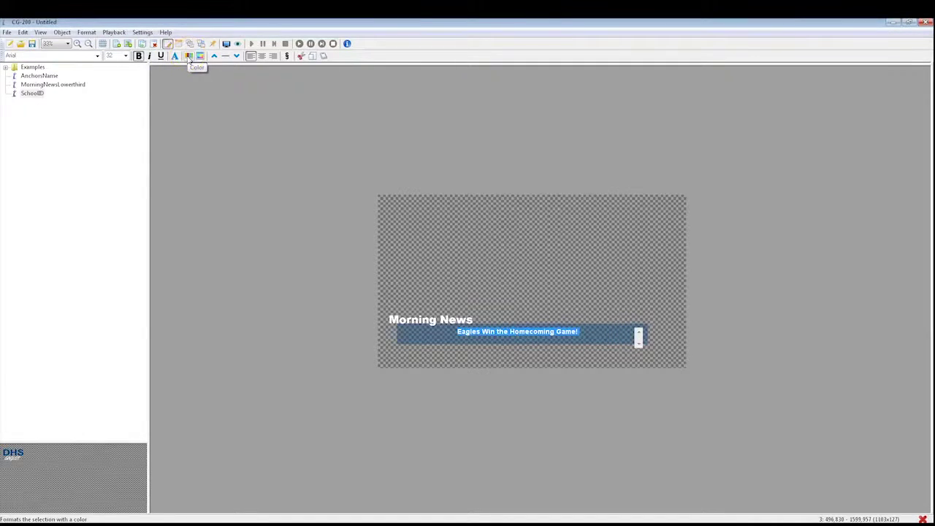
click(189, 58)
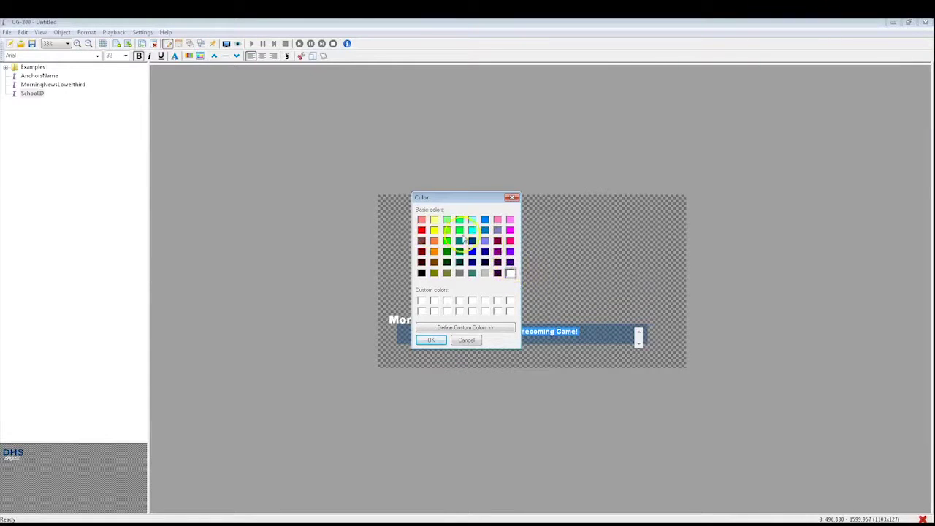
click(434, 230)
click(436, 340)
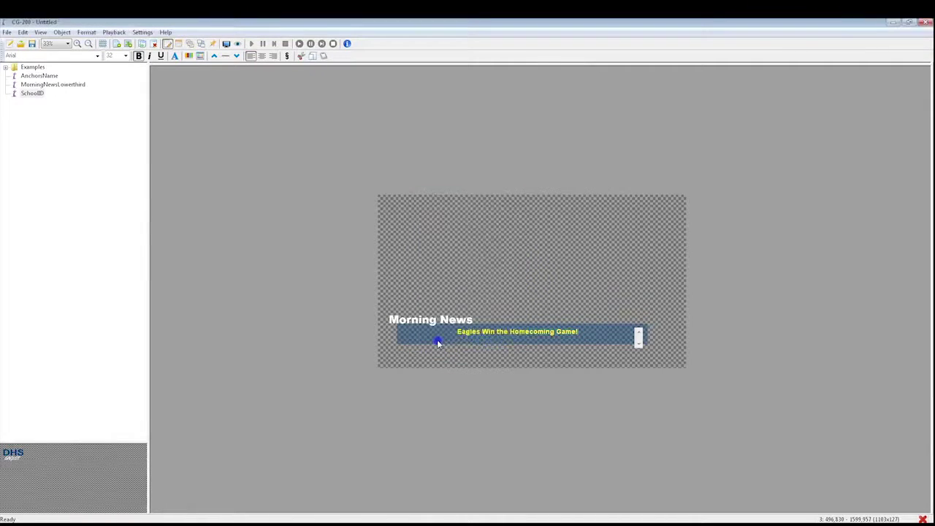
click(526, 294)
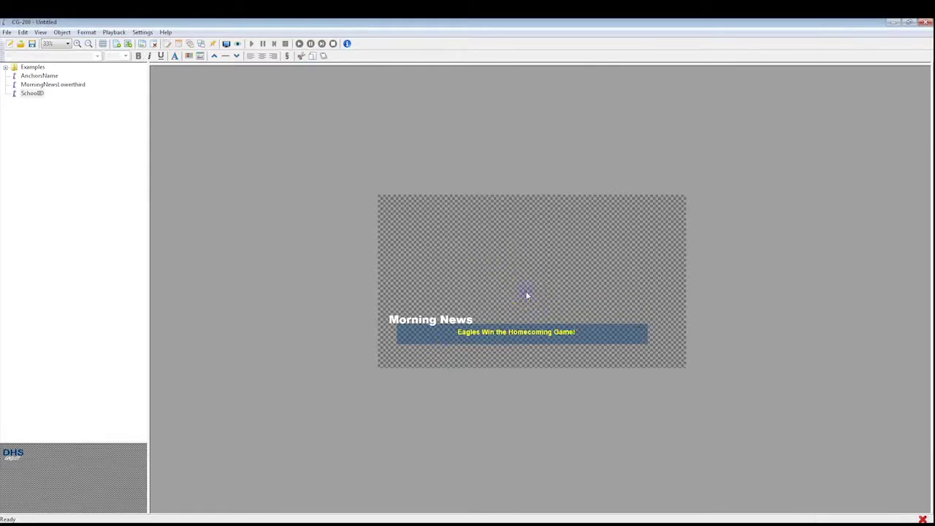
Save the page with the file name LowerThird
click(33, 46)
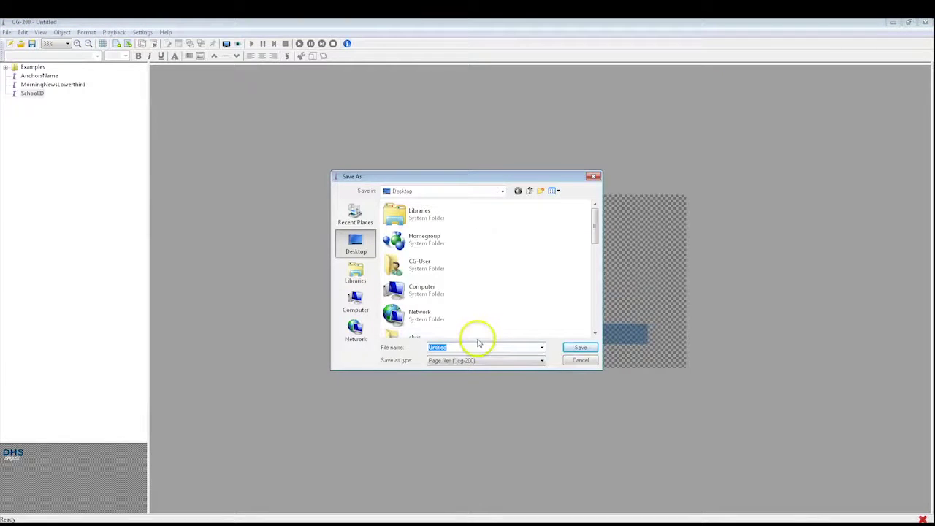
text(LowerThird)
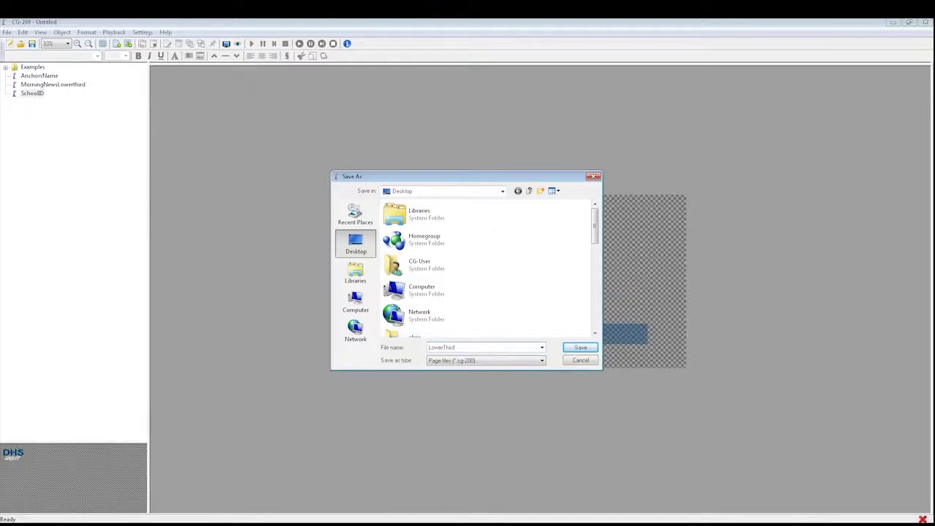
click(580, 347)
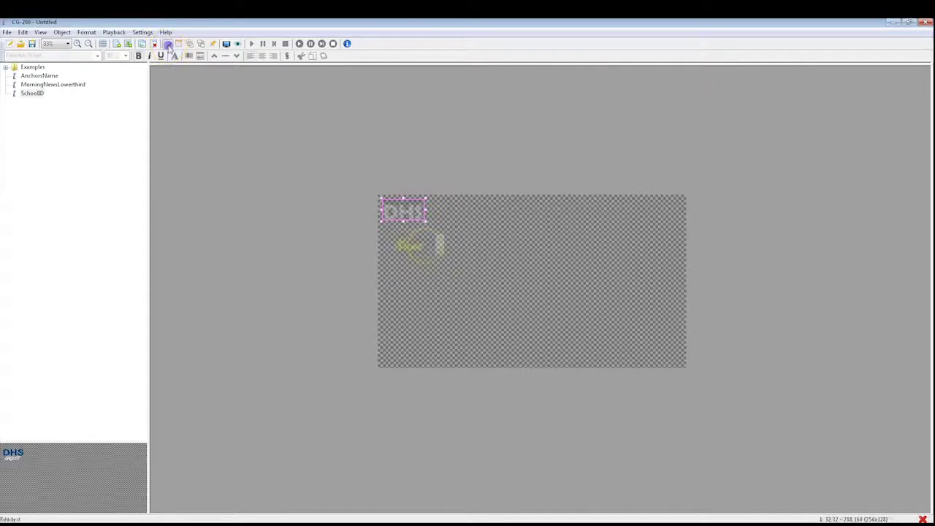
Set the News text's background transparency to 100% and nudge it up beneath DHS
right_click(428, 245)
click(455, 339)
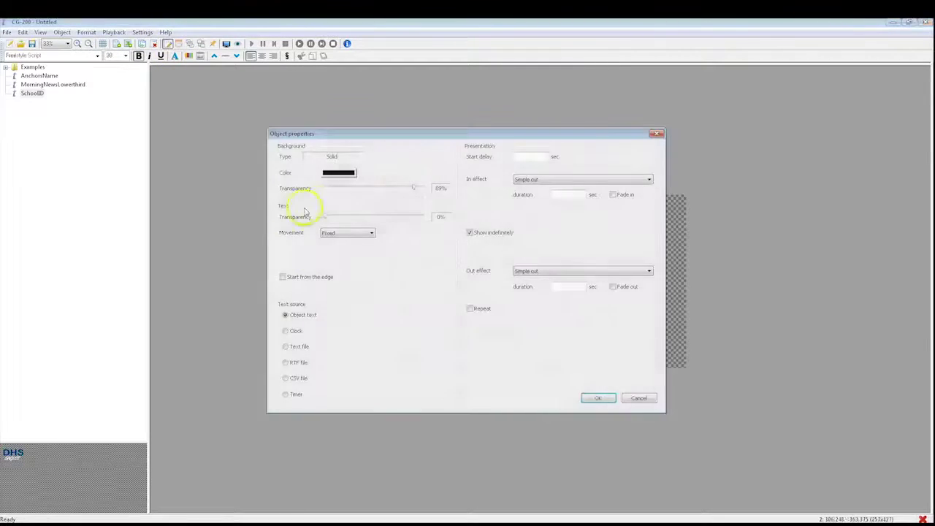
drag(333, 190, 416, 186)
click(414, 189)
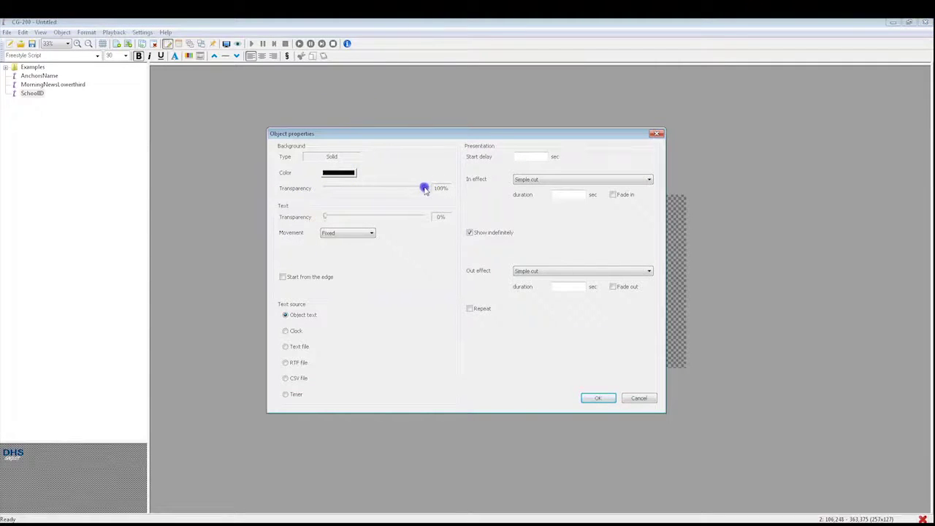
click(597, 398)
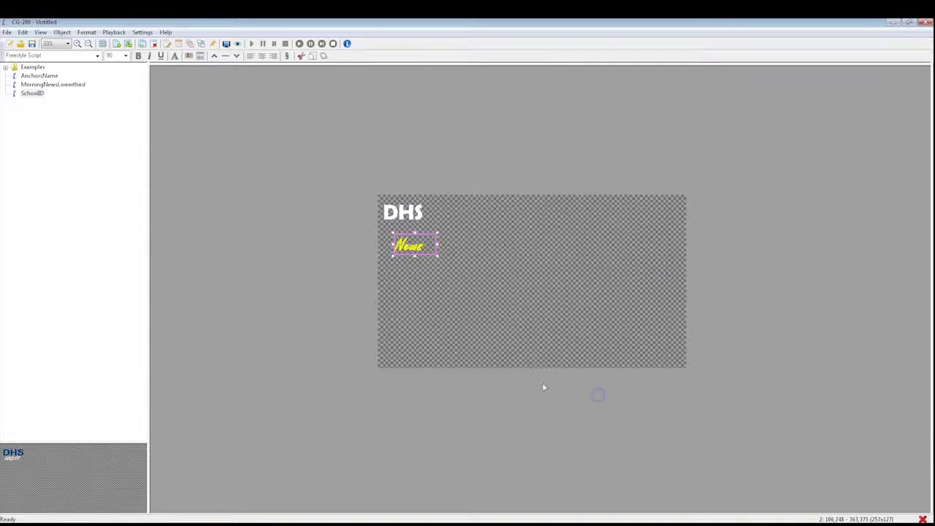
drag(425, 227, 426, 223)
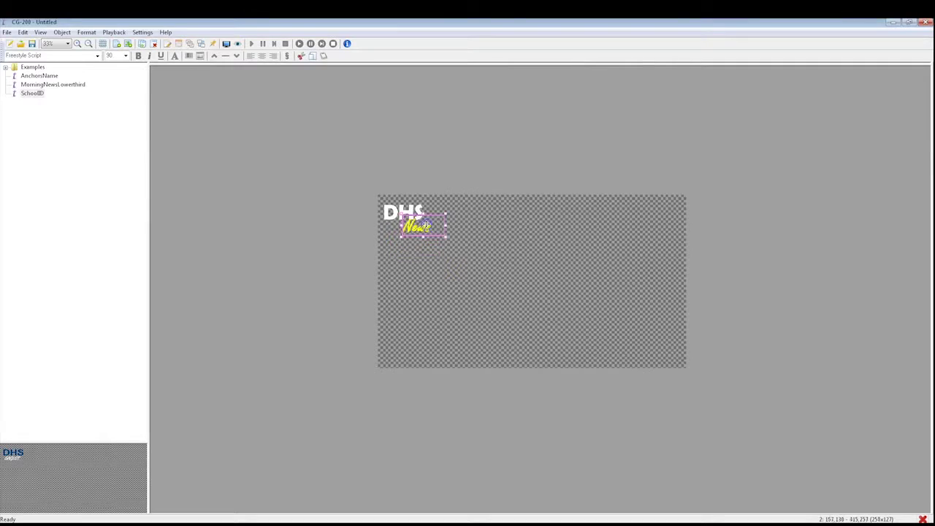